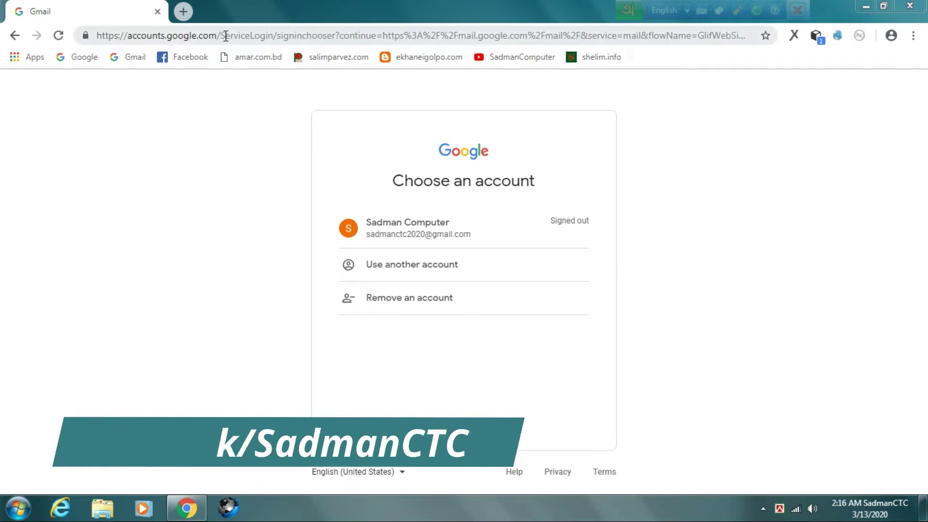
Click through several spots in the Chrome window before navigating.
{"action": "left_click", "coordinate": [750, 191]}
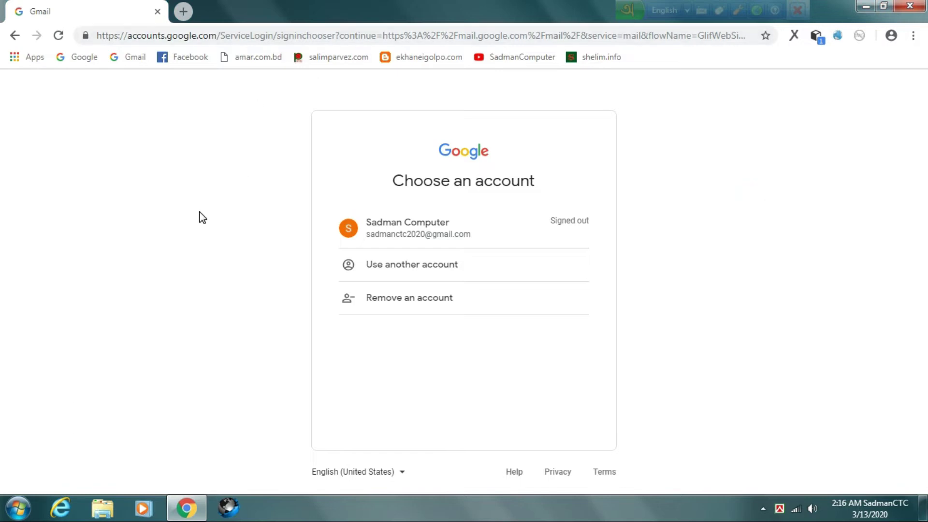
{"action": "left_click", "coordinate": [228, 35]}
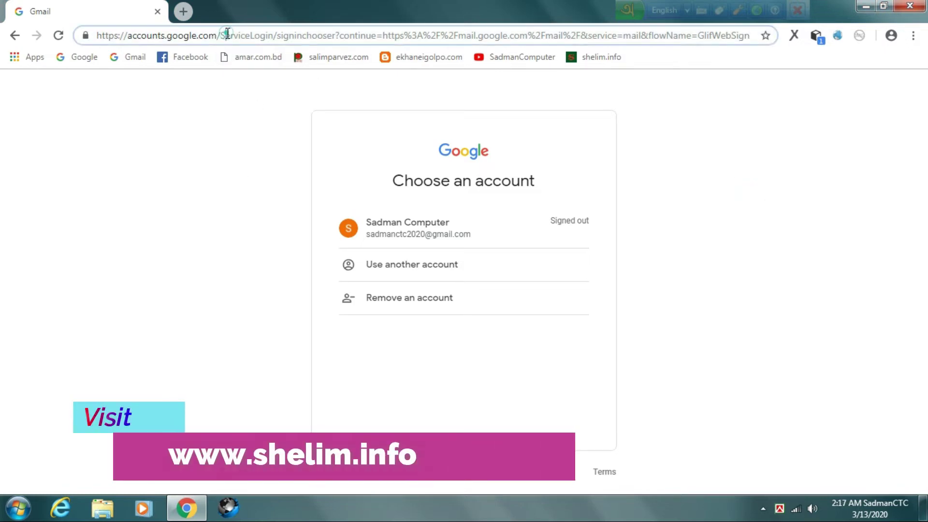
{"action": "left_click", "coordinate": [193, 167]}
{"action": "left_click", "coordinate": [861, 186]}
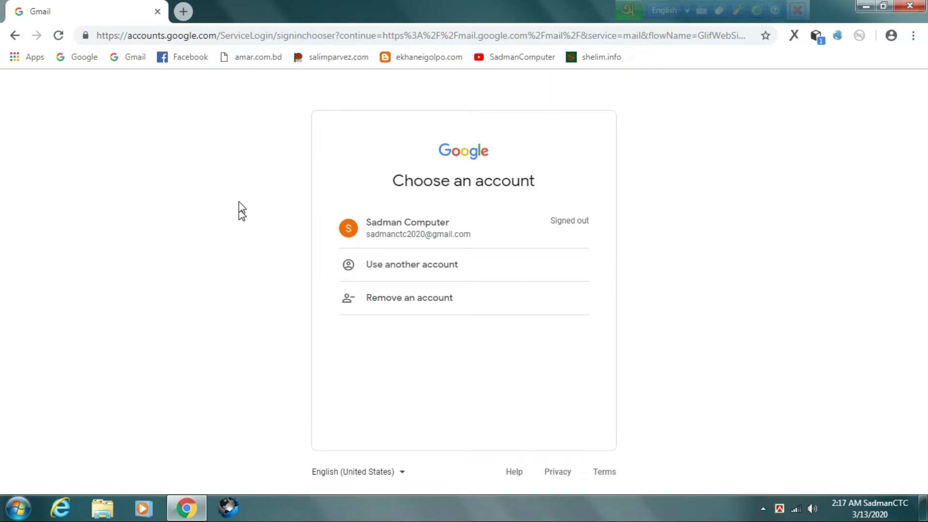
{"action": "left_click", "coordinate": [782, 153]}
{"action": "left_click", "coordinate": [450, 239]}
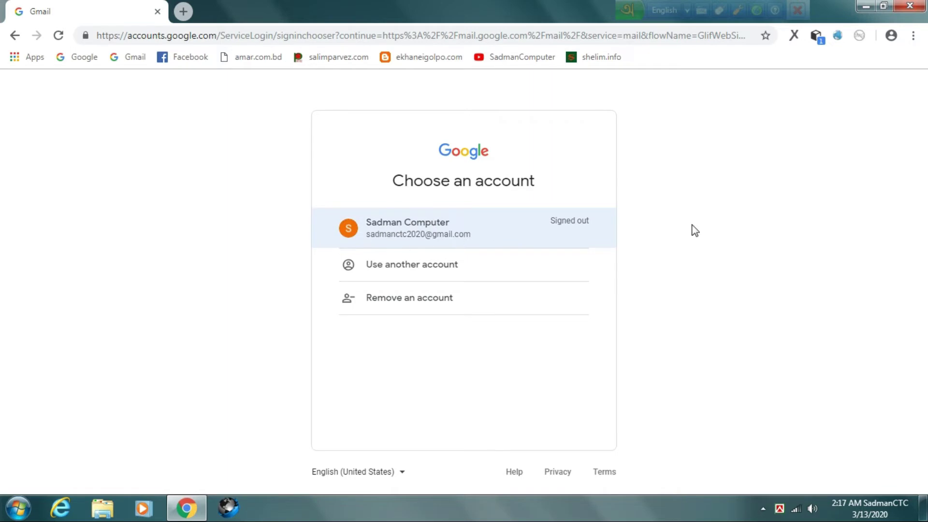
{"action": "left_click", "coordinate": [747, 223]}
Go to blogger.com to load the Blogger home page.
{"action": "left_click", "coordinate": [313, 30]}
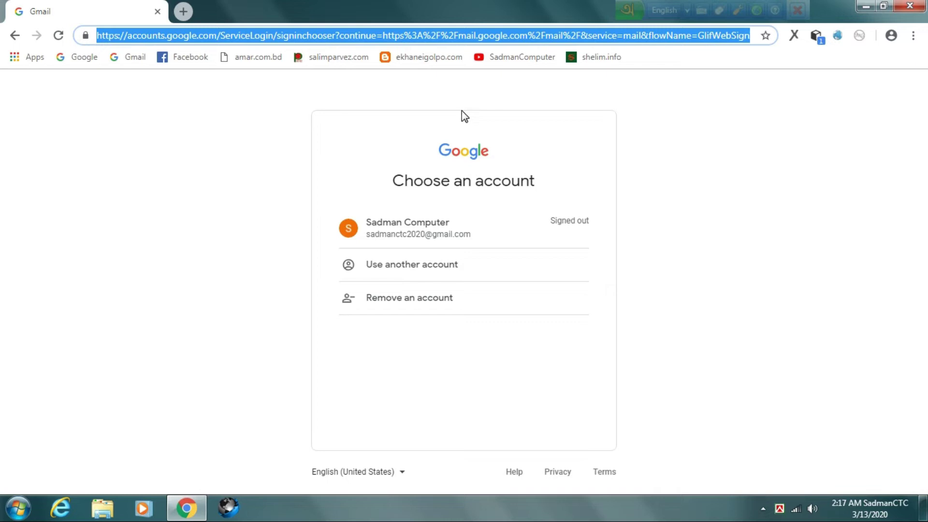
{"action": "type", "text": "b"}
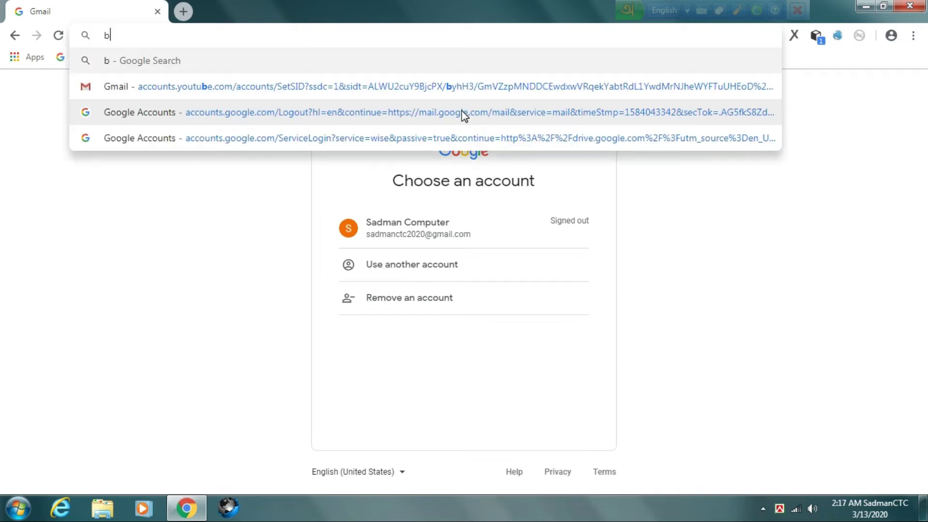
{"action": "type", "text": "logger."}
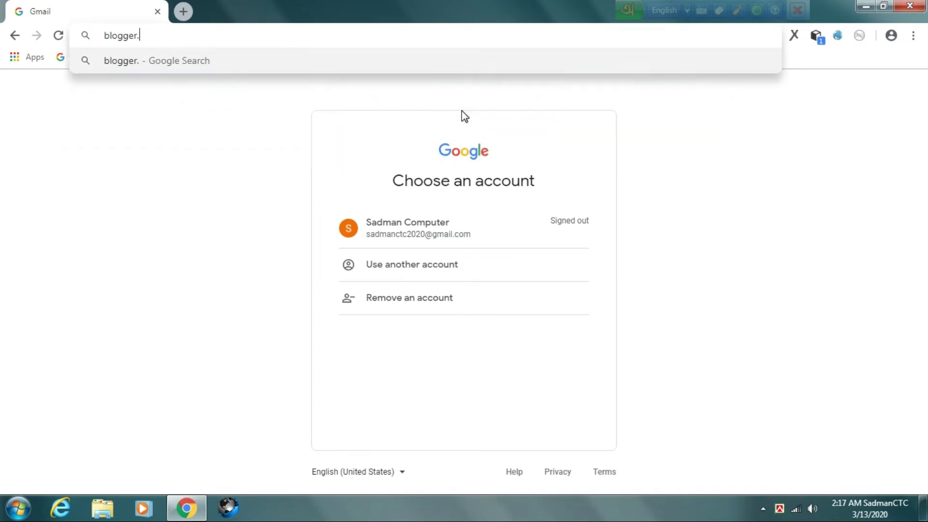
{"action": "type", "text": "com"}
{"action": "key", "text": "Return"}
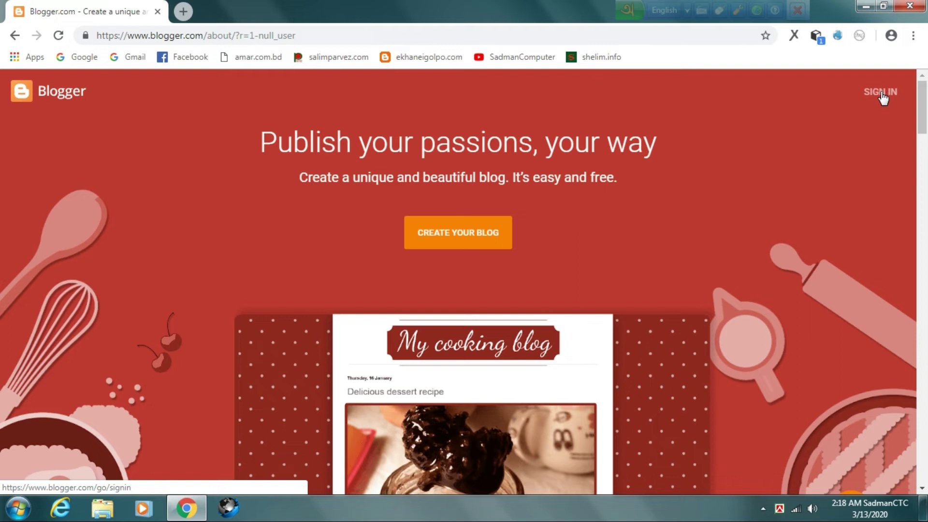
Sign in to Blogger with the existing Google account and its password.
{"action": "left_click", "coordinate": [881, 93]}
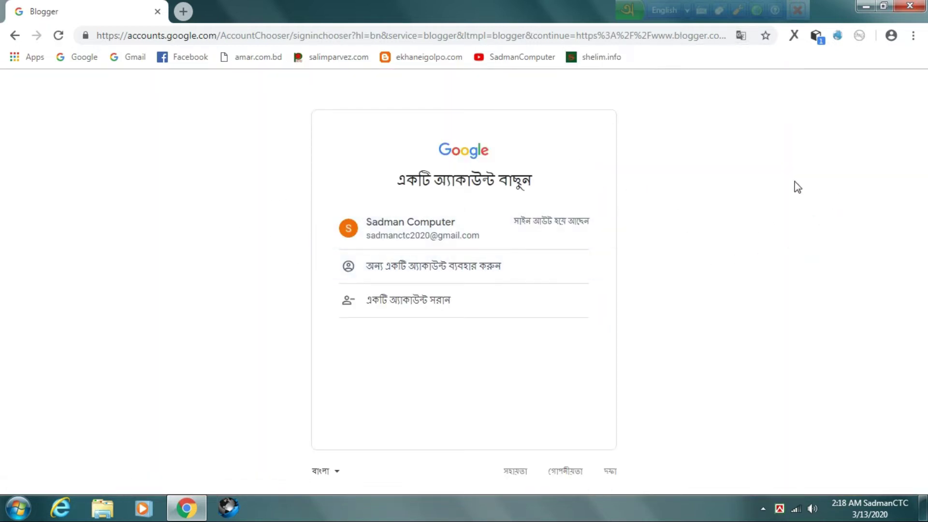
{"action": "left_click", "coordinate": [435, 225]}
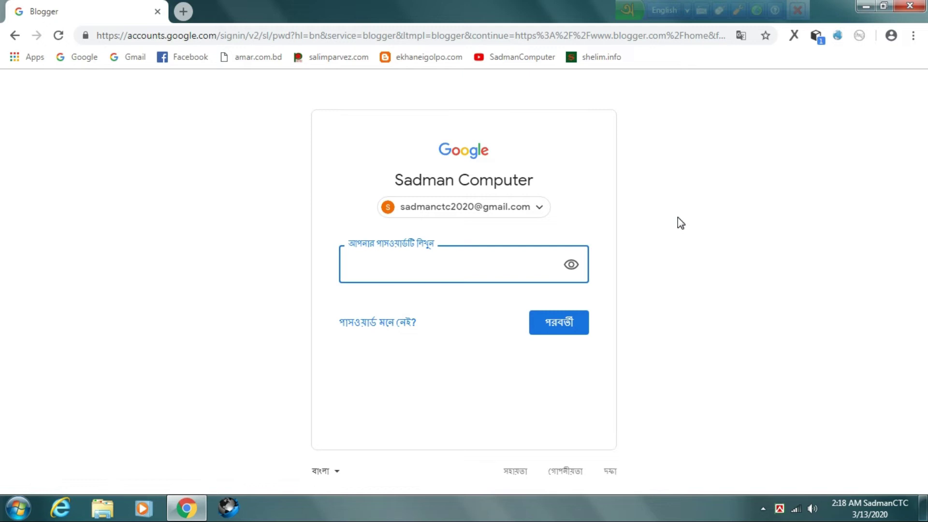
{"action": "left_click", "coordinate": [420, 272]}
{"action": "type", "text": "•"}
{"action": "left_click", "coordinate": [538, 326]}
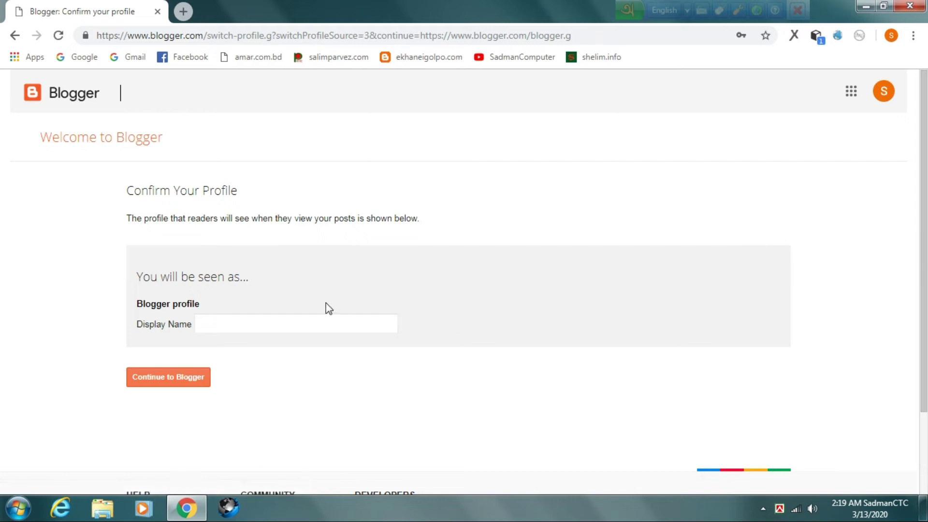
Enter the profile display name and continue into Blogger.
{"action": "left_click", "coordinate": [232, 329]}
{"action": "left_click", "coordinate": [240, 326]}
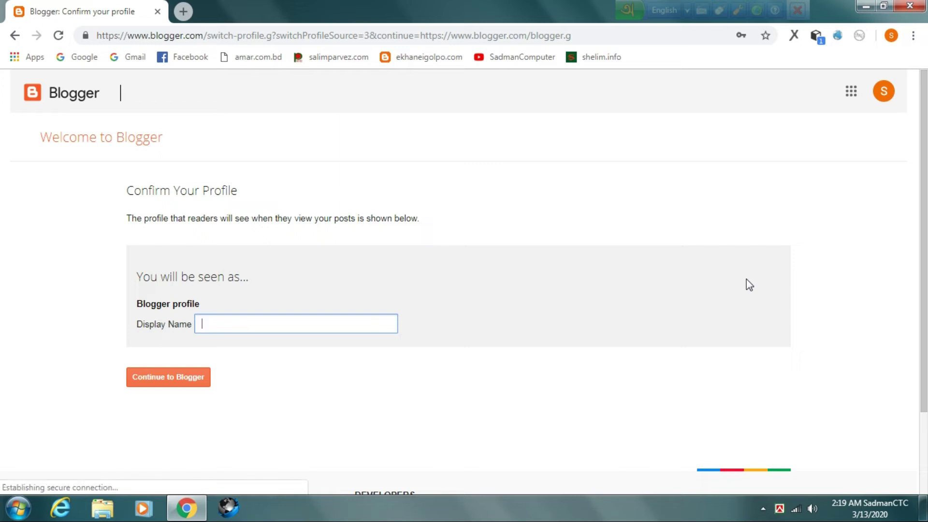
{"action": "type", "text": "s"}
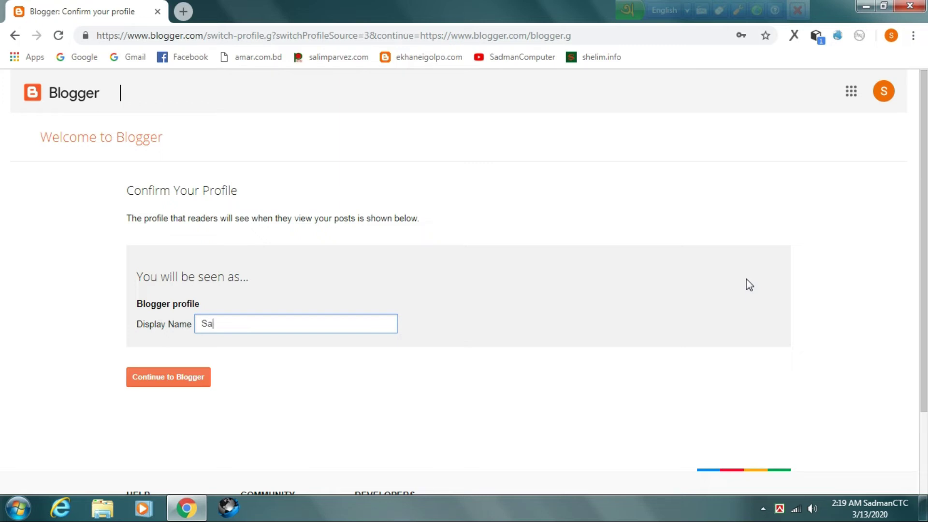
{"action": "type", "text": "adman Computer"}
{"action": "left_click", "coordinate": [158, 378]}
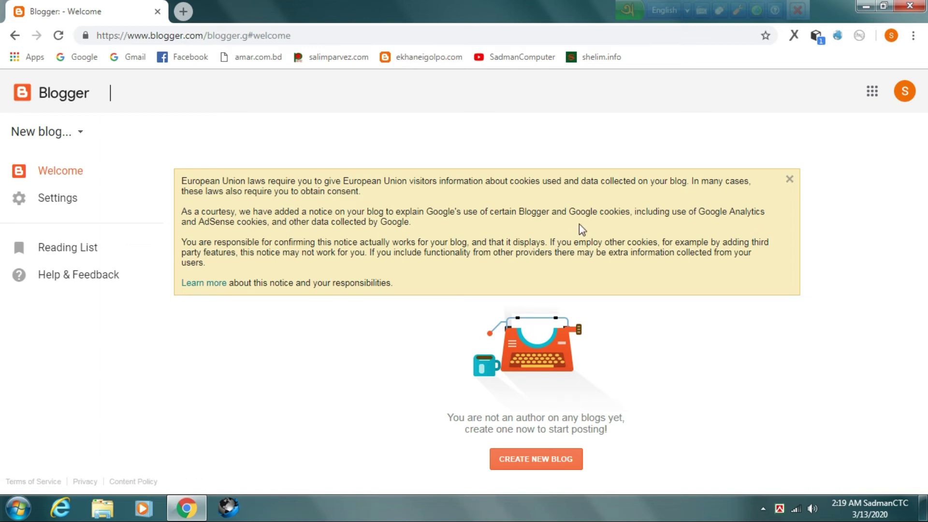
Dismiss the cookie notice and start a new blog titled 'Sadman Computer'.
{"action": "left_click", "coordinate": [789, 179]}
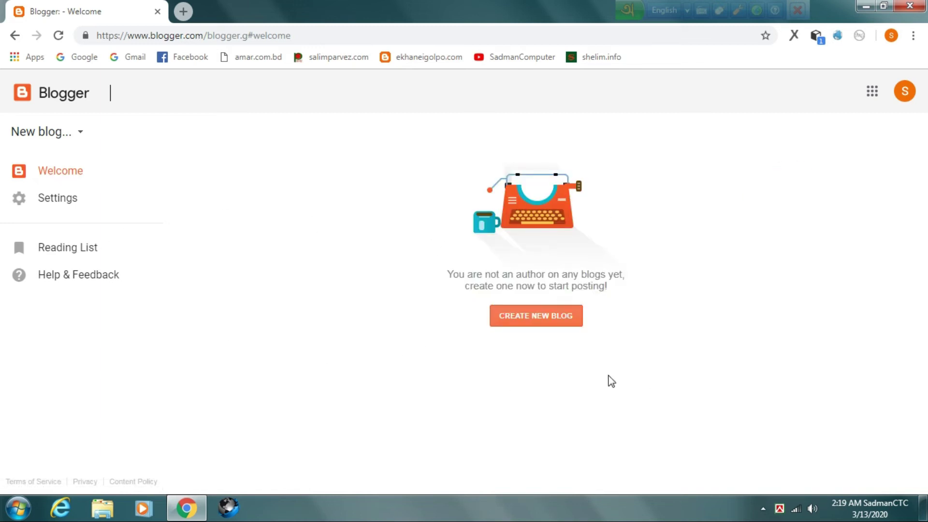
{"action": "left_click", "coordinate": [538, 322]}
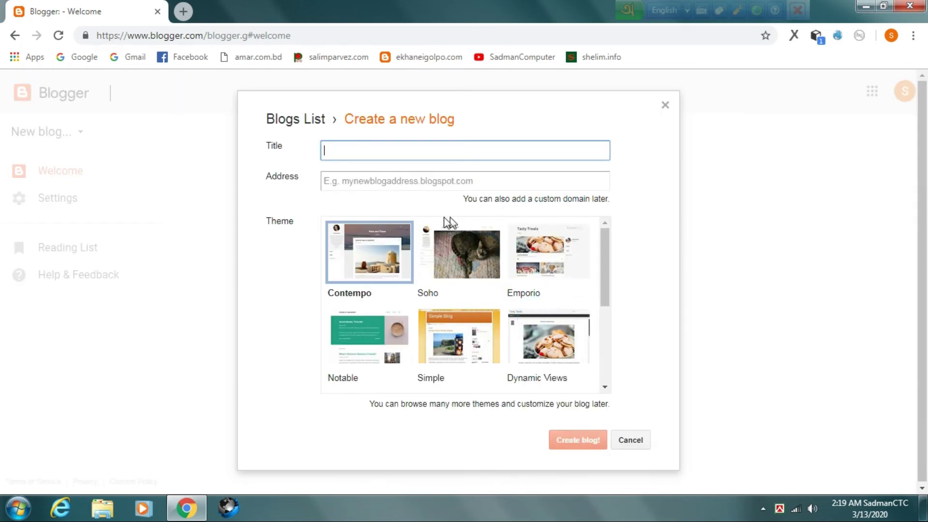
{"action": "left_click", "coordinate": [369, 147]}
{"action": "type", "text": "Sadman Computer"}
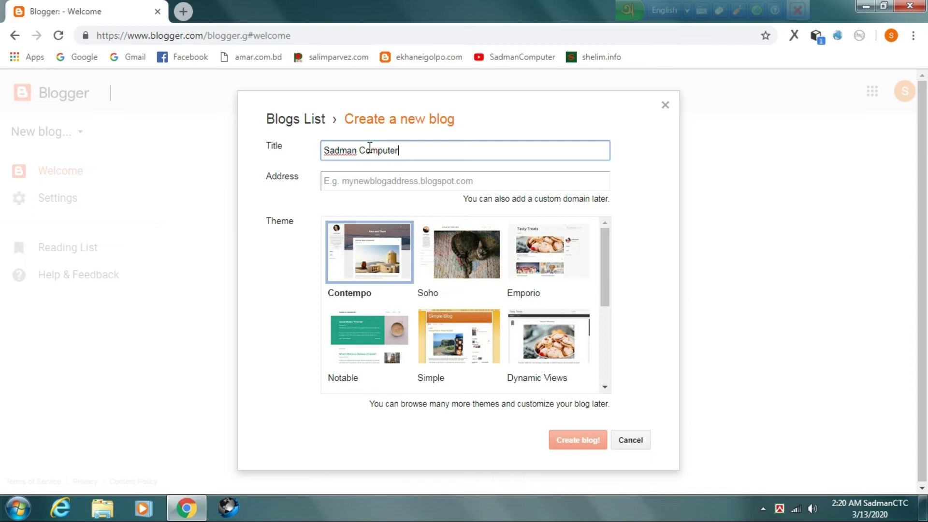
{"action": "left_click", "coordinate": [430, 187]}
{"action": "left_click", "coordinate": [396, 177]}
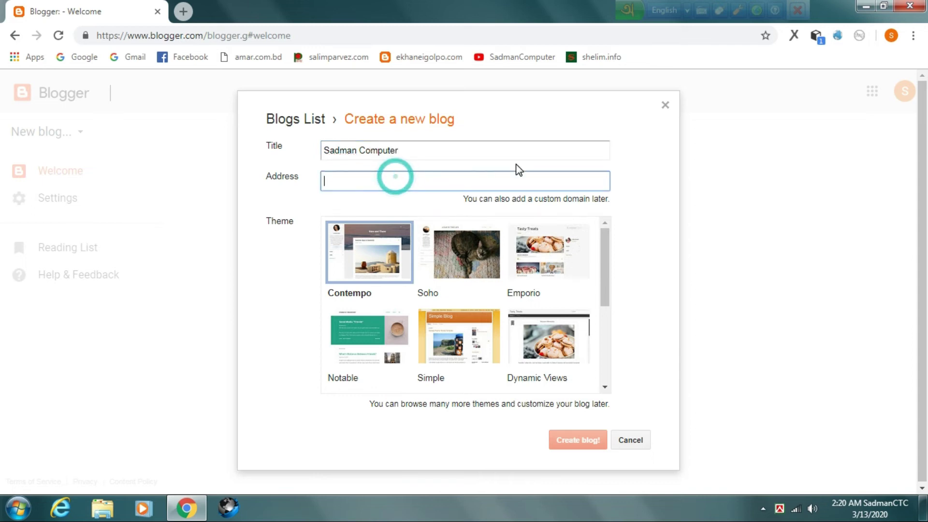
{"action": "left_click", "coordinate": [642, 182]}
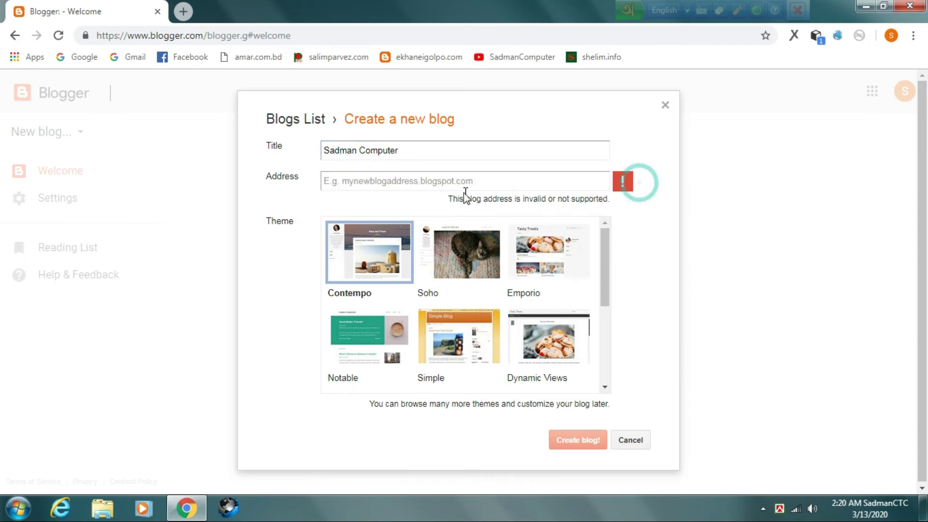
Set the address to sadmancomputer.blogspot.com, choose the Simple theme, and create the blog.
{"action": "left_click", "coordinate": [384, 180]}
{"action": "type", "text": "sad"}
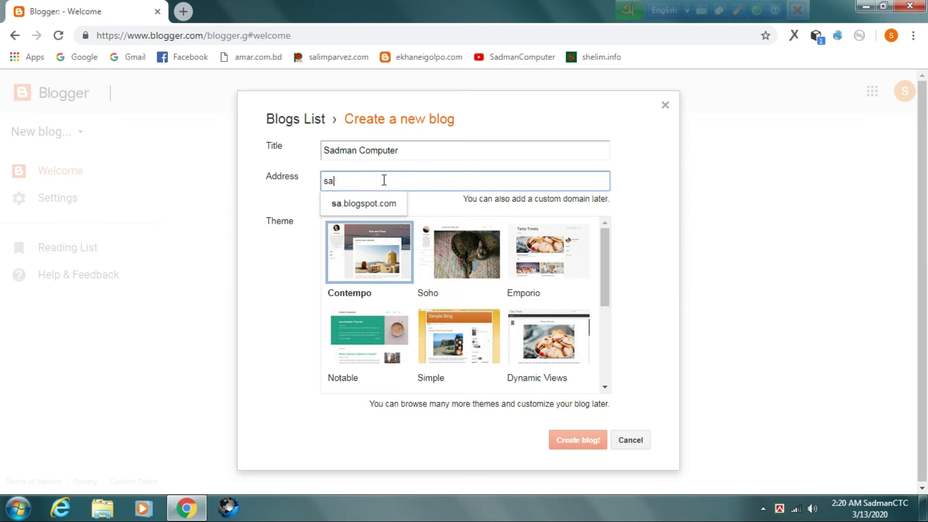
{"action": "type", "text": "n"}
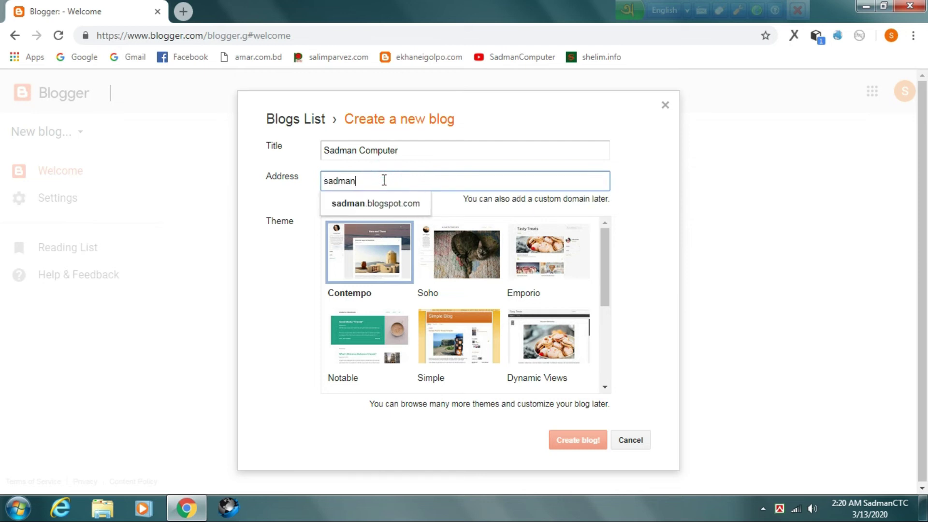
{"action": "type", "text": "computer"}
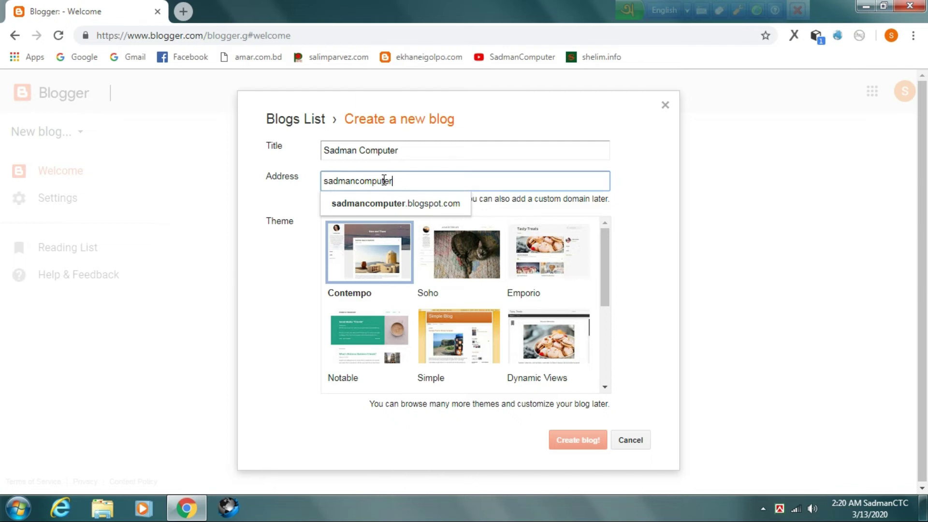
{"action": "left_click", "coordinate": [637, 213]}
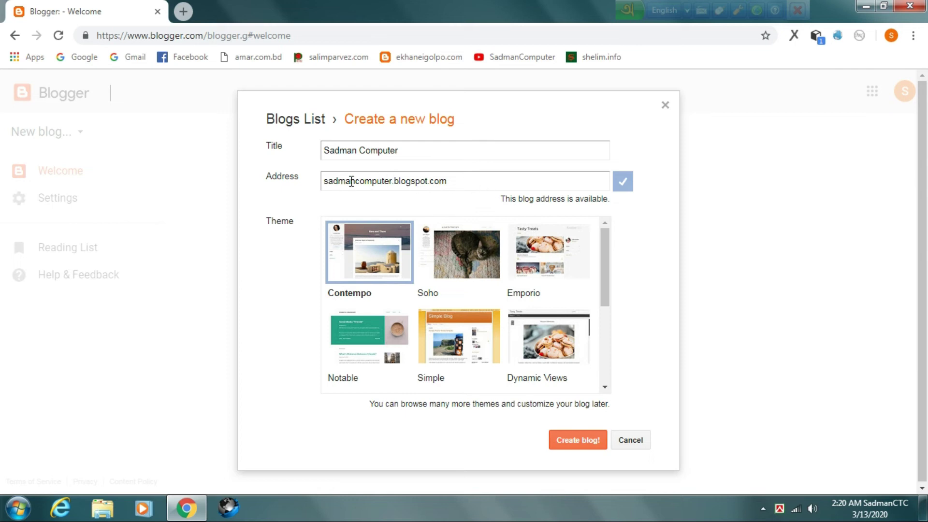
{"action": "left_click", "coordinate": [601, 255]}
{"action": "left_click_drag", "start_coordinate": [608, 263], "coordinate": [601, 227]}
{"action": "mouse_move", "coordinate": [601, 264]}
{"action": "left_mouse_down"}
{"action": "mouse_move", "coordinate": [602, 305]}
{"action": "mouse_move", "coordinate": [618, 287]}
{"action": "mouse_move", "coordinate": [607, 266]}
{"action": "left_mouse_up"}
{"action": "left_click", "coordinate": [465, 299]}
{"action": "left_click", "coordinate": [577, 440]}
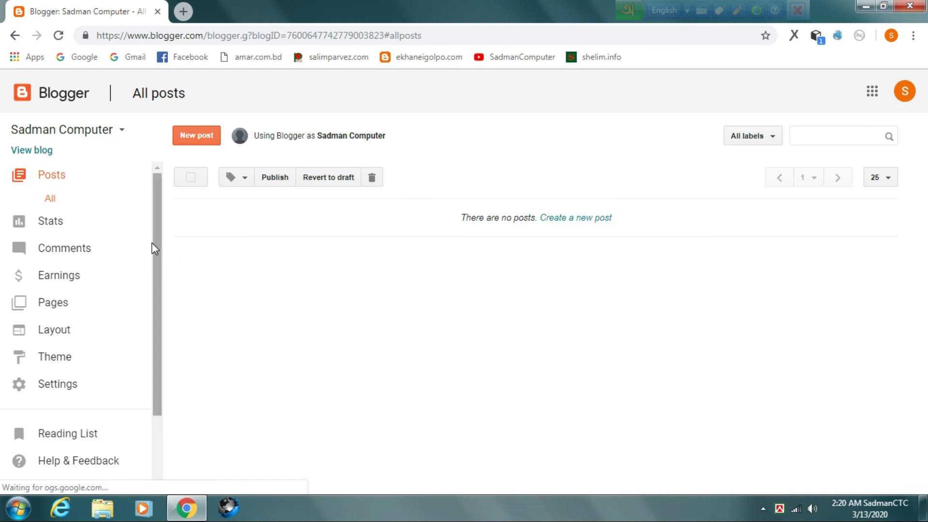
Open the live blog in a new tab via View blog.
{"action": "scroll", "coordinate": [155, 240], "scroll_direction": "down", "scroll_amount": 2}
{"action": "scroll", "coordinate": [155, 253], "scroll_direction": "up", "scroll_amount": 2}
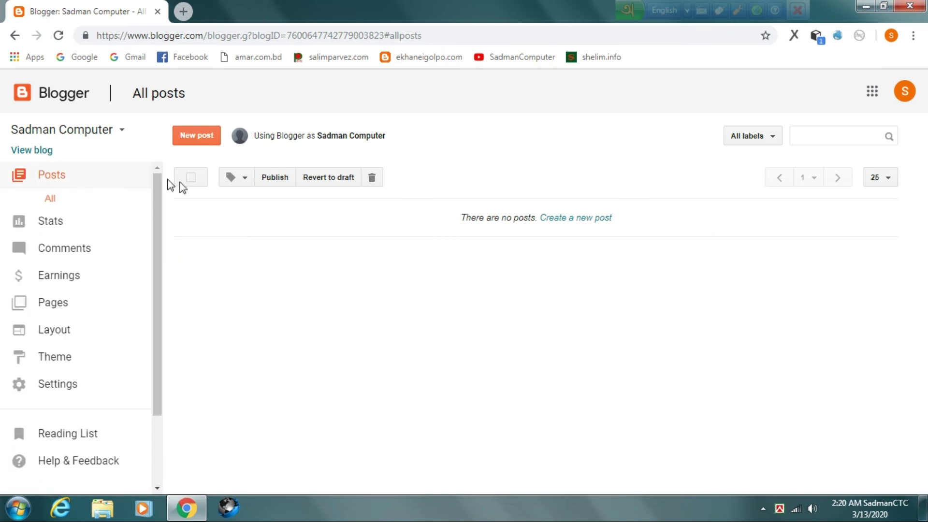
{"action": "right_click", "coordinate": [33, 153]}
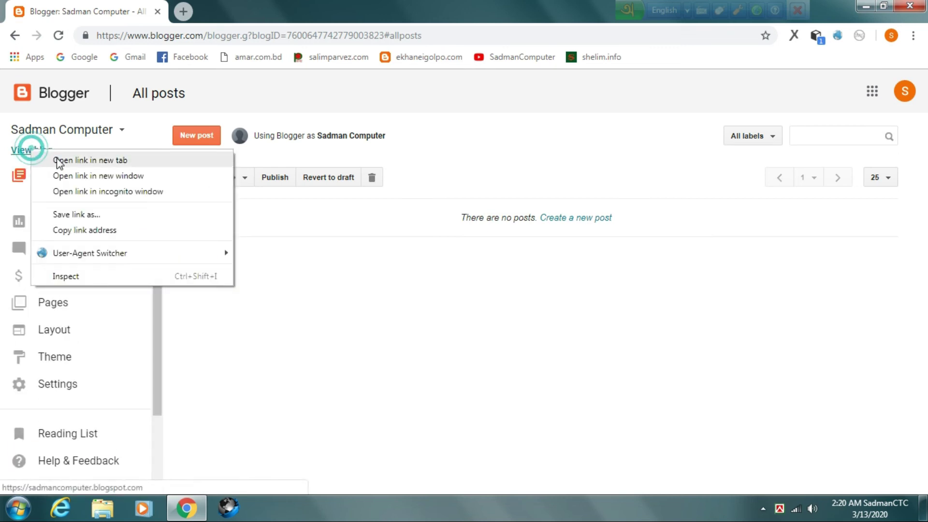
{"action": "left_click", "coordinate": [61, 160]}
{"action": "left_click", "coordinate": [242, 10]}
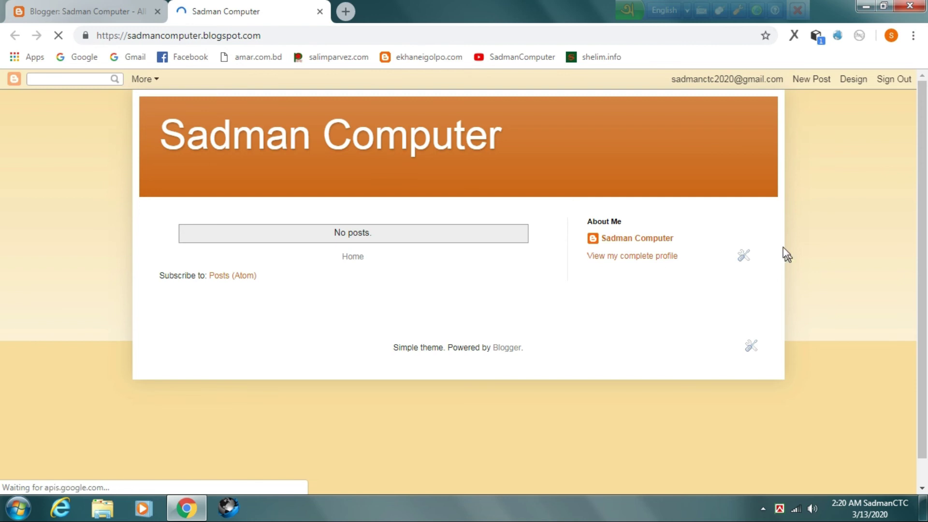
Check the blog's sadmancomputer.blogspot.com address, then return to the Blogger dashboard tab.
{"action": "scroll", "coordinate": [2, 218], "scroll_direction": "down", "scroll_amount": 1}
{"action": "scroll", "coordinate": [2, 145], "scroll_direction": "up", "scroll_amount": 1}
{"action": "scroll", "coordinate": [907, 361], "scroll_direction": "down", "scroll_amount": 1}
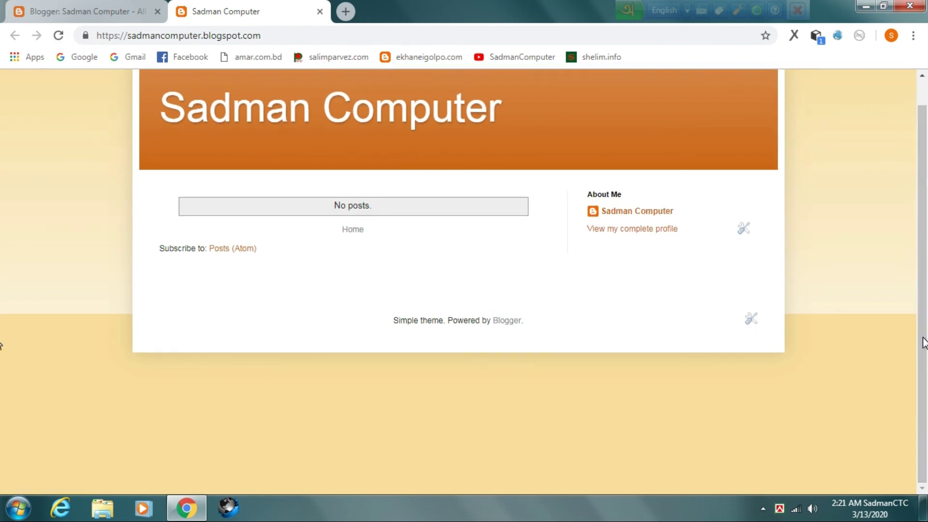
{"action": "scroll", "coordinate": [3, 324], "scroll_direction": "up", "scroll_amount": 1}
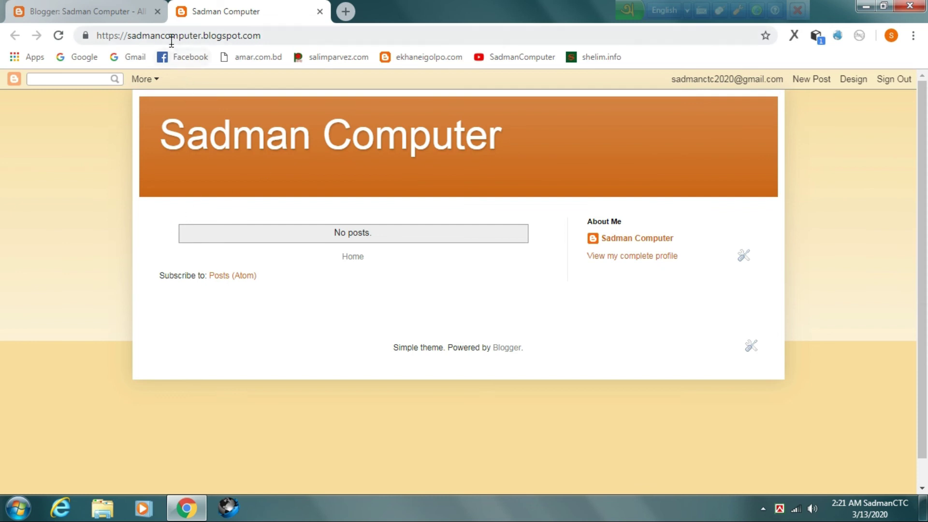
{"action": "left_click", "coordinate": [270, 35]}
{"action": "left_click", "coordinate": [274, 35]}
{"action": "left_click", "coordinate": [852, 205]}
{"action": "left_click", "coordinate": [850, 224]}
{"action": "left_click", "coordinate": [274, 35]}
{"action": "left_click", "coordinate": [88, 11]}
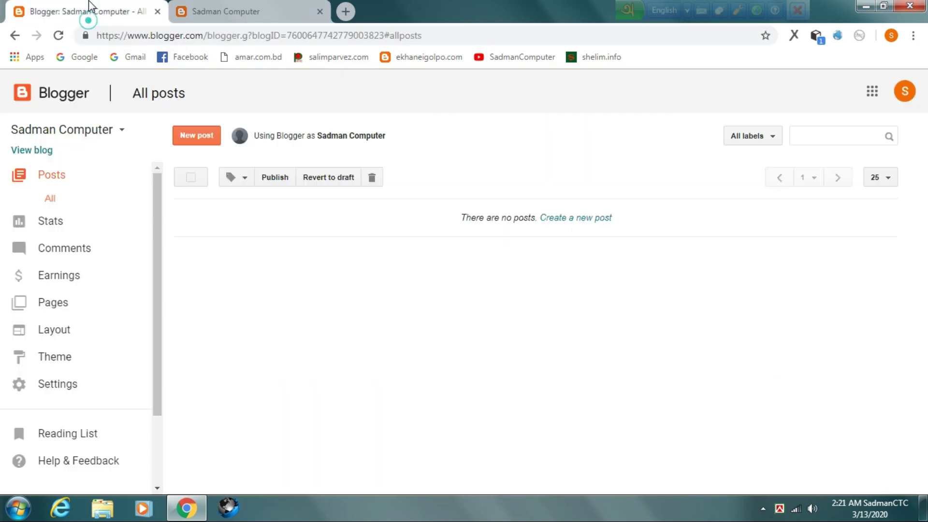
{"action": "left_click", "coordinate": [215, 11]}
{"action": "left_click", "coordinate": [320, 33]}
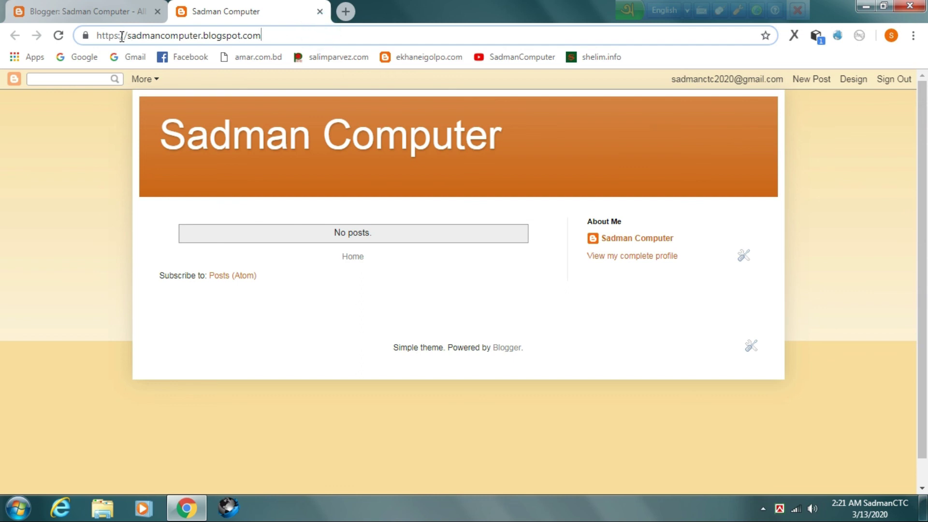
{"action": "left_click_drag", "start_coordinate": [271, 35], "coordinate": [171, 57]}
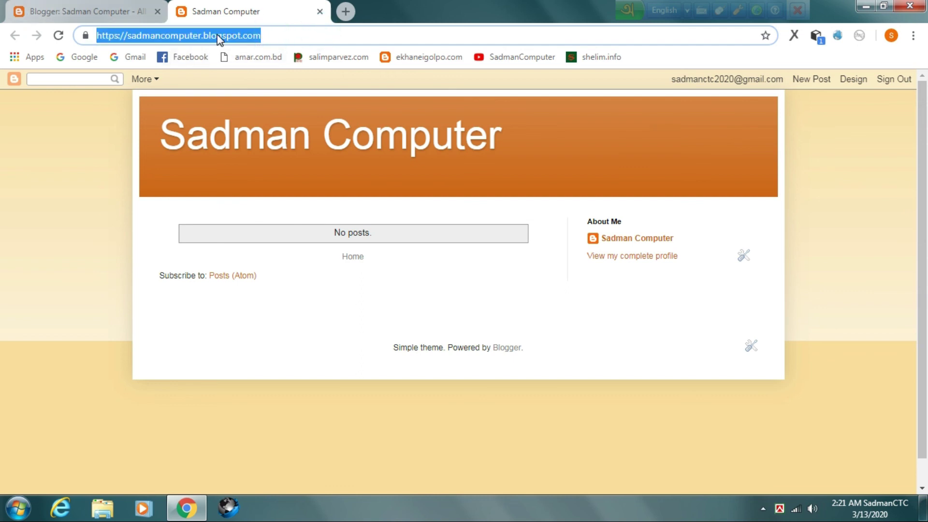
{"action": "left_click", "coordinate": [280, 36]}
{"action": "left_click", "coordinate": [874, 213]}
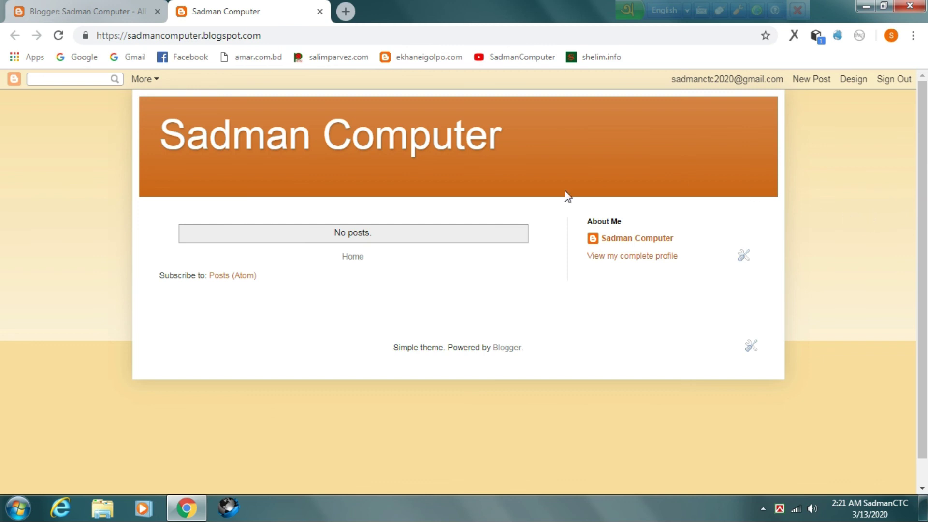
{"action": "left_click", "coordinate": [103, 11]}
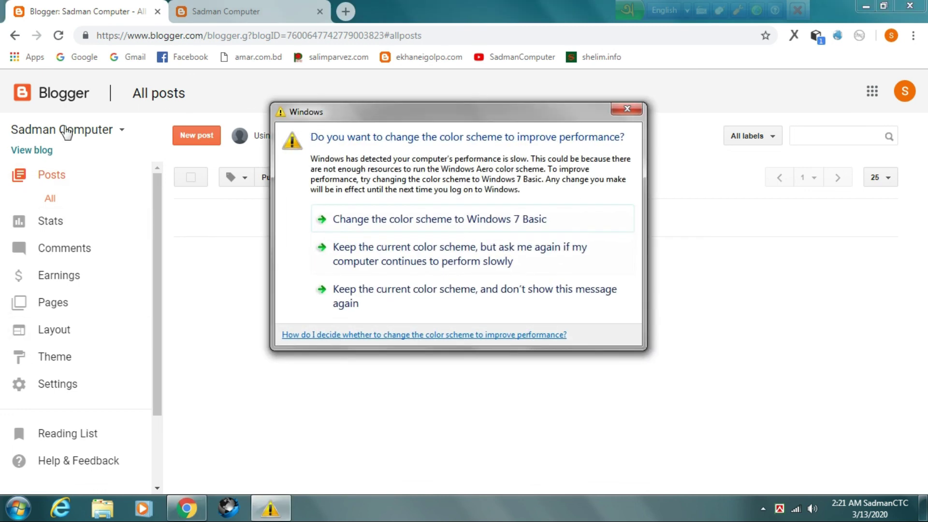
Close the Windows colour scheme prompt and switch to the live Sadman Computer blog tab.
{"action": "left_click", "coordinate": [632, 111]}
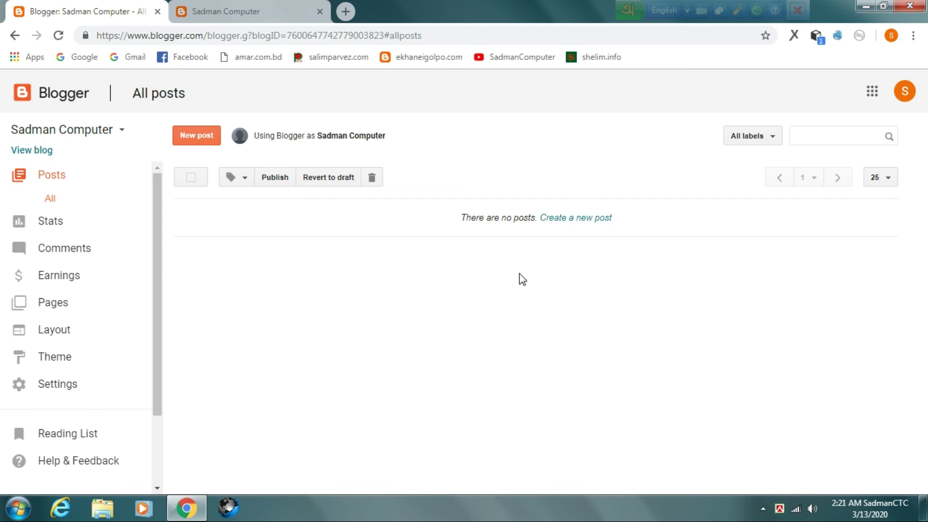
{"action": "left_click", "coordinate": [228, 10]}
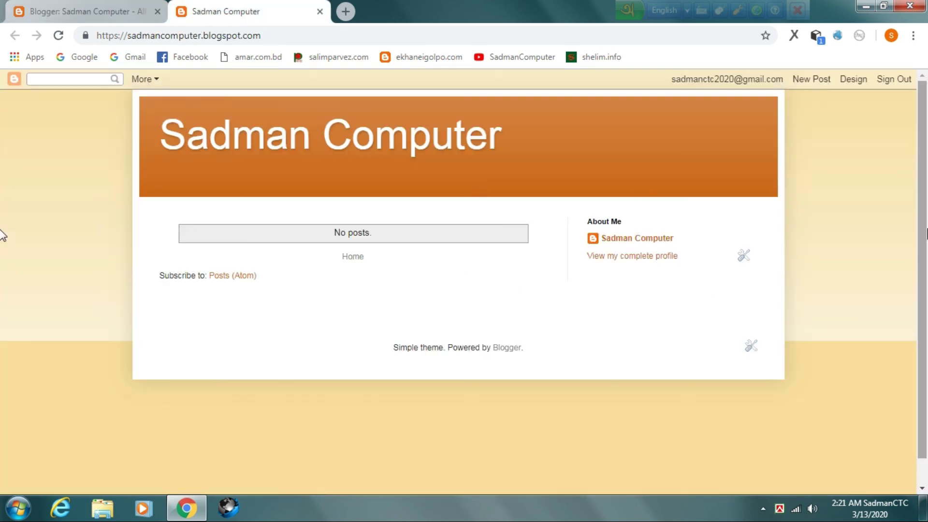